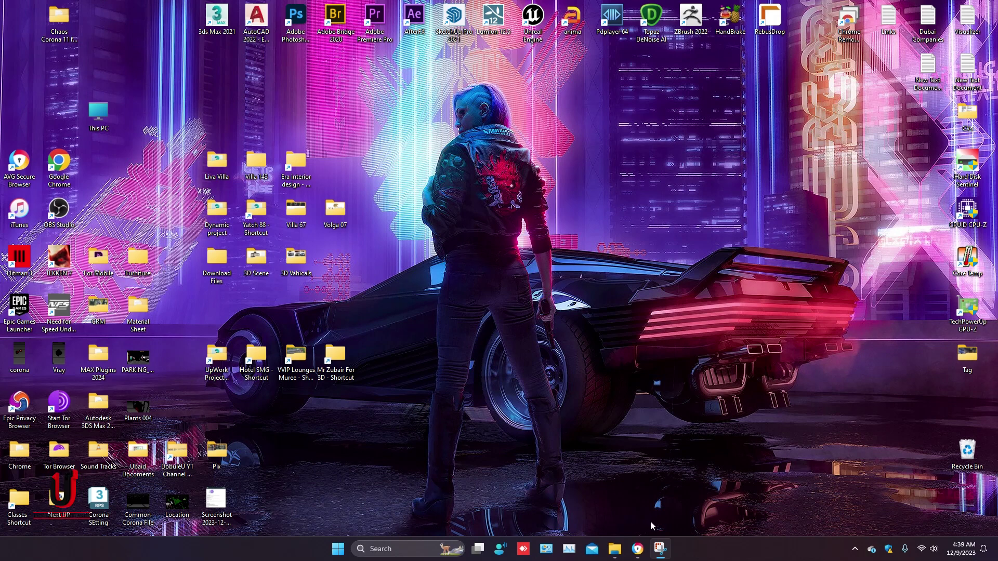
- Launch Google Chrome from the Windows taskbar to a new tab page
click(638, 550)
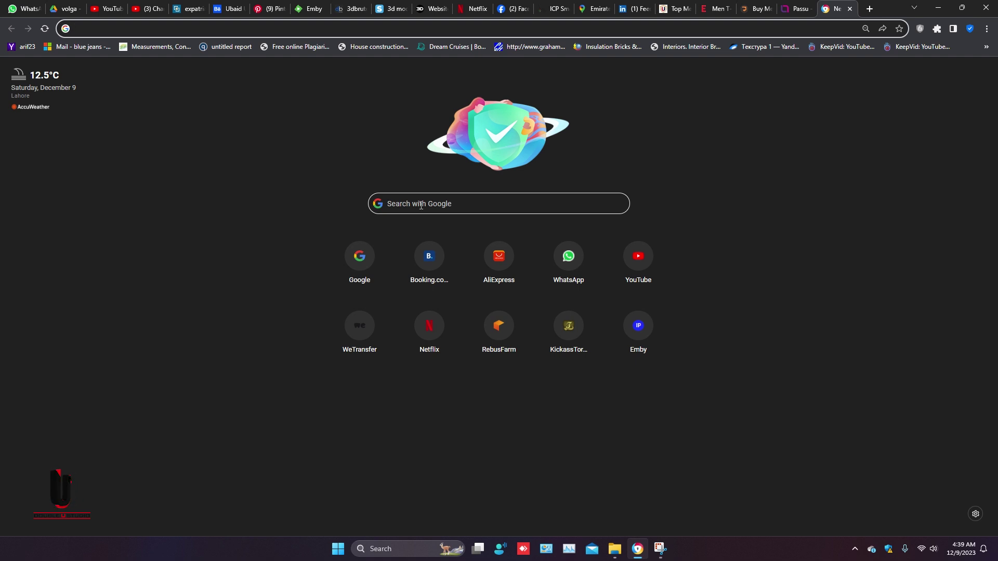
- Search Google for 'corona renderer 11'
click(422, 205)
text(c)
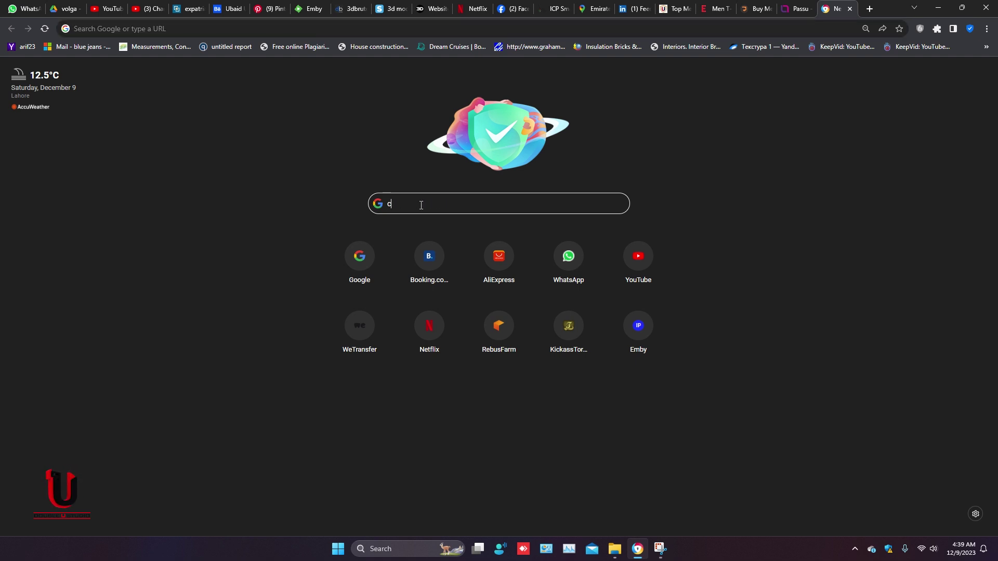
text(oro)
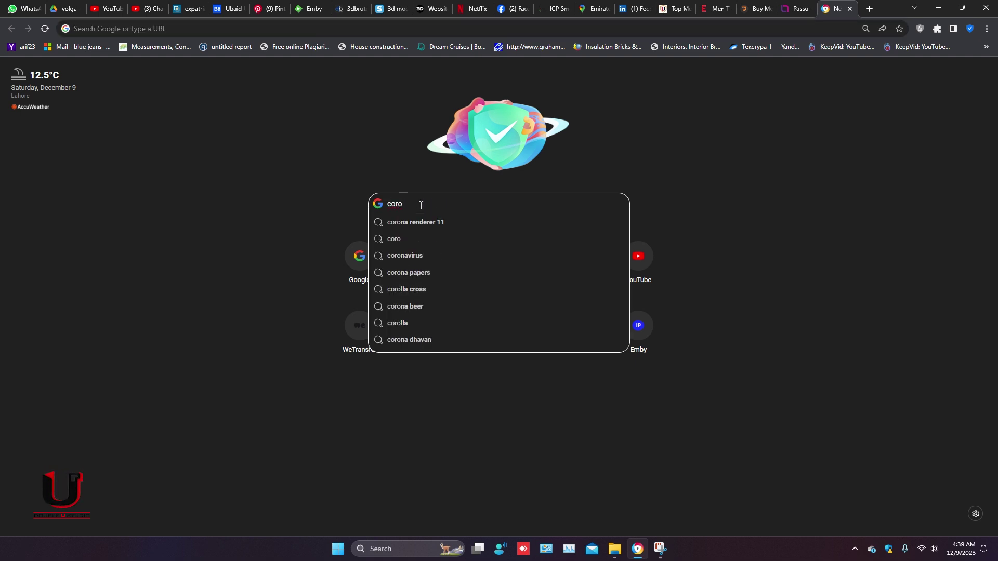
text(na)
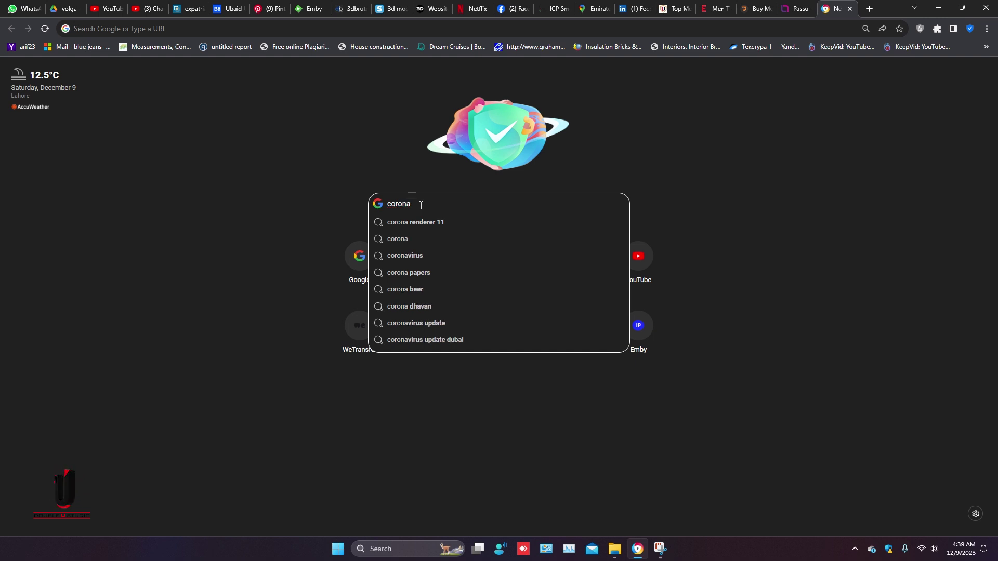
text( render)
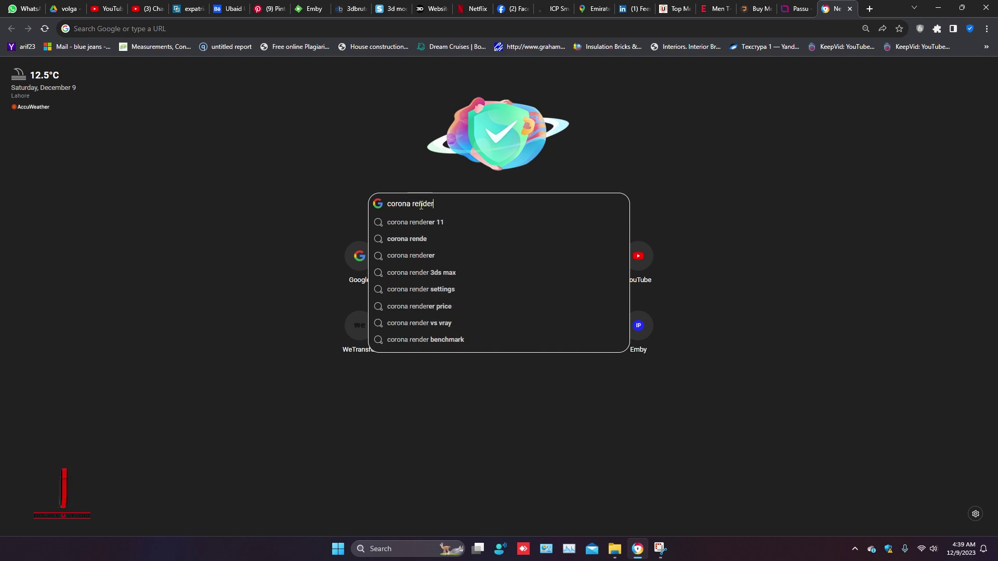
text(er 11)
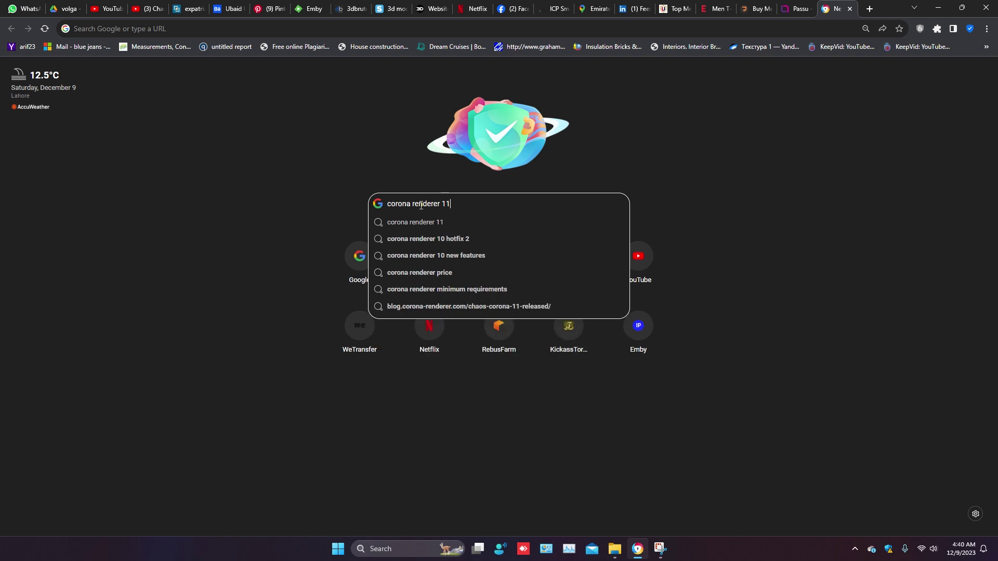
key(Return)
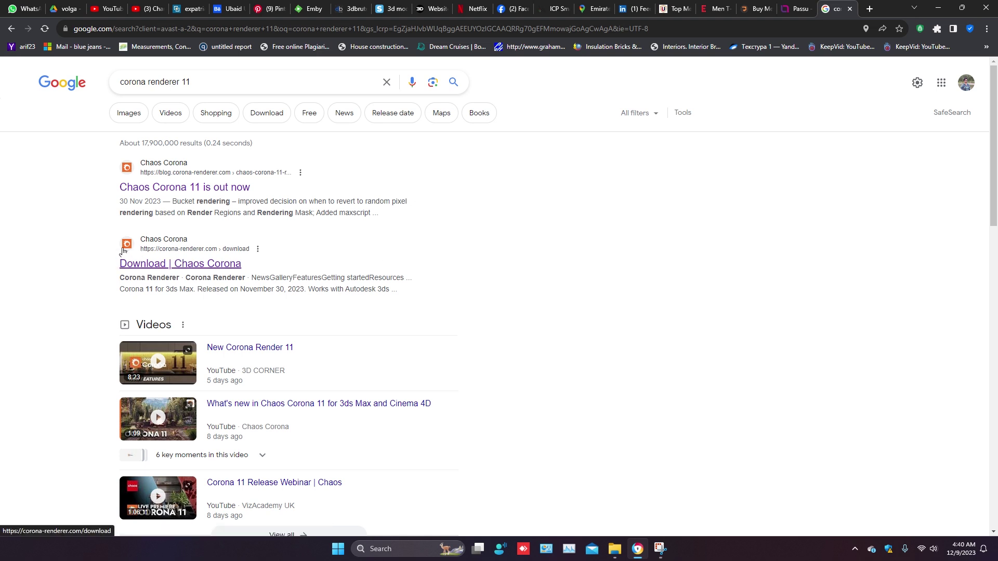
- Open the Download | Chaos Corona page, review Corona 11 options, then minimize Chrome
click(168, 266)
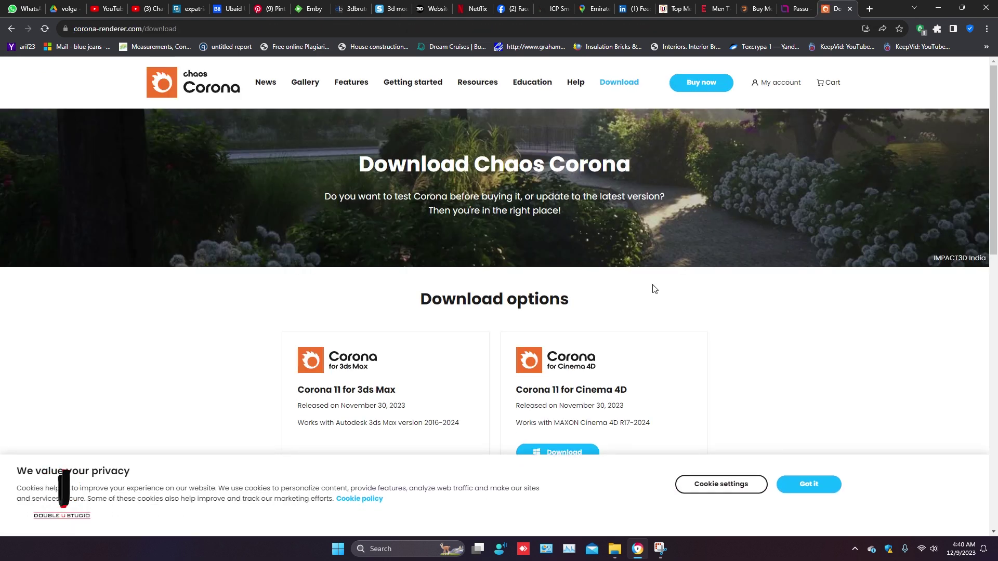
scroll(654, 289, down, 3)
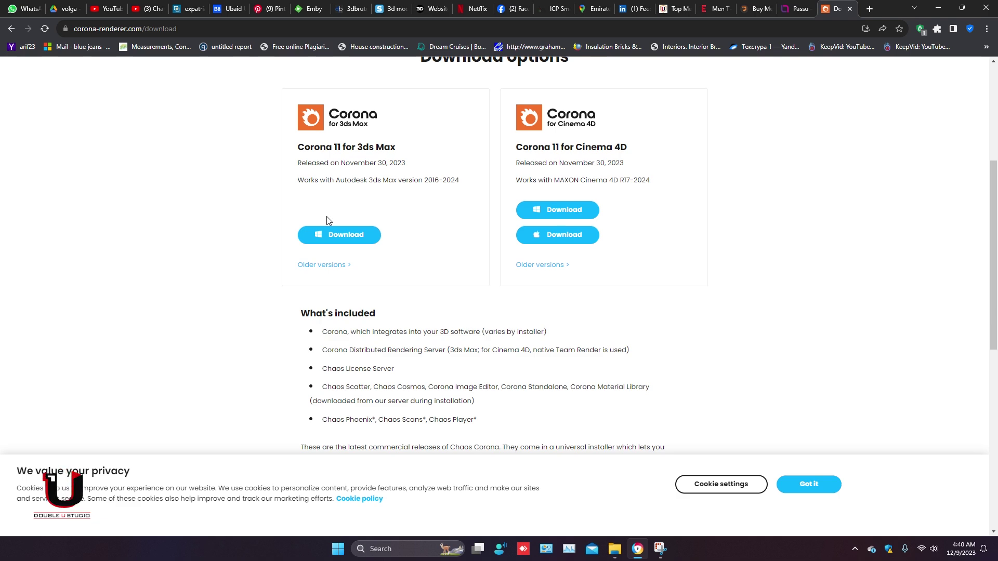
click(637, 551)
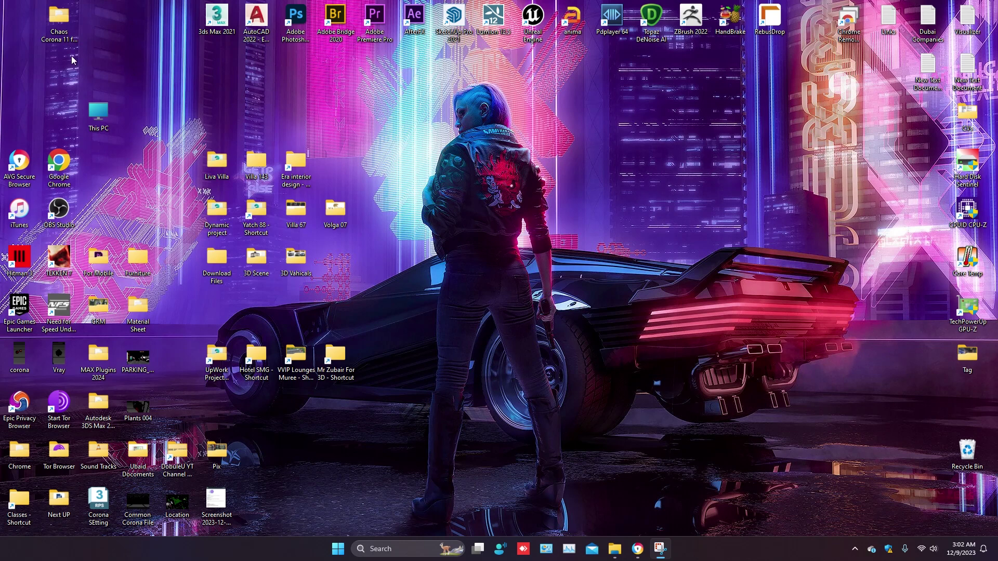
- Open Chaos Corona > Chaos-Corona-11-3dsmax-Installer and run chaos-corona-11-3dsmax.exe
double_click(57, 20)
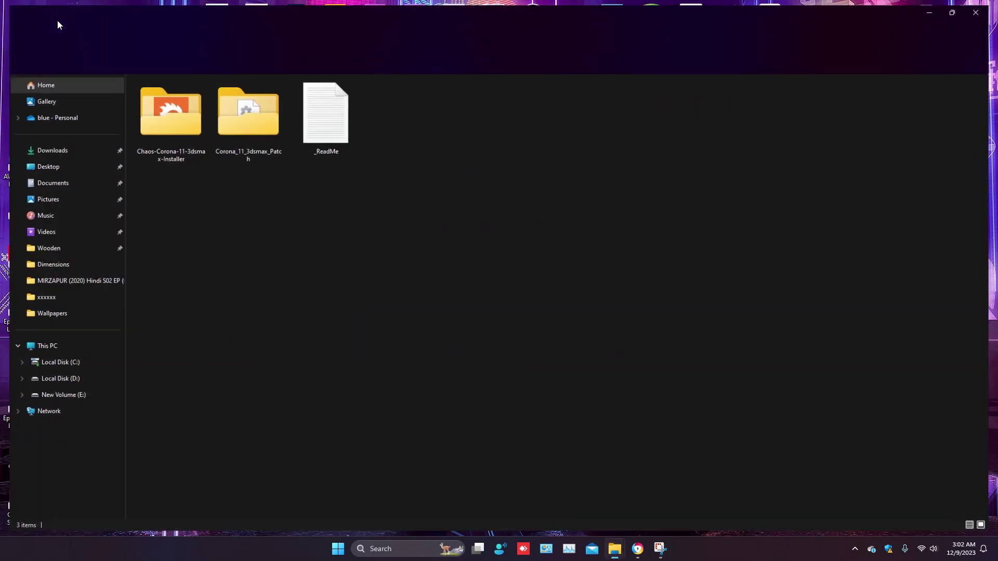
click(171, 122)
double_click(172, 126)
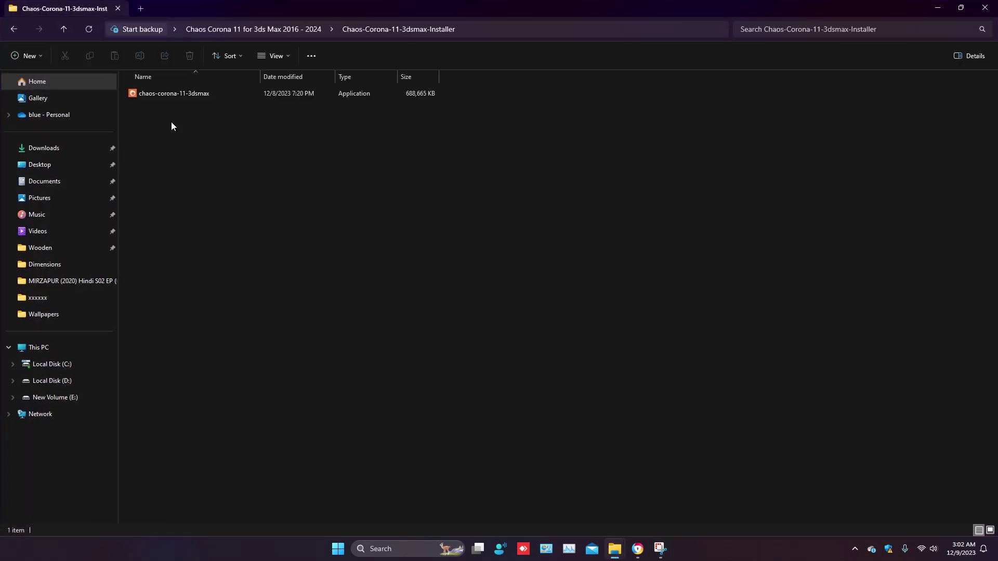
click(183, 94)
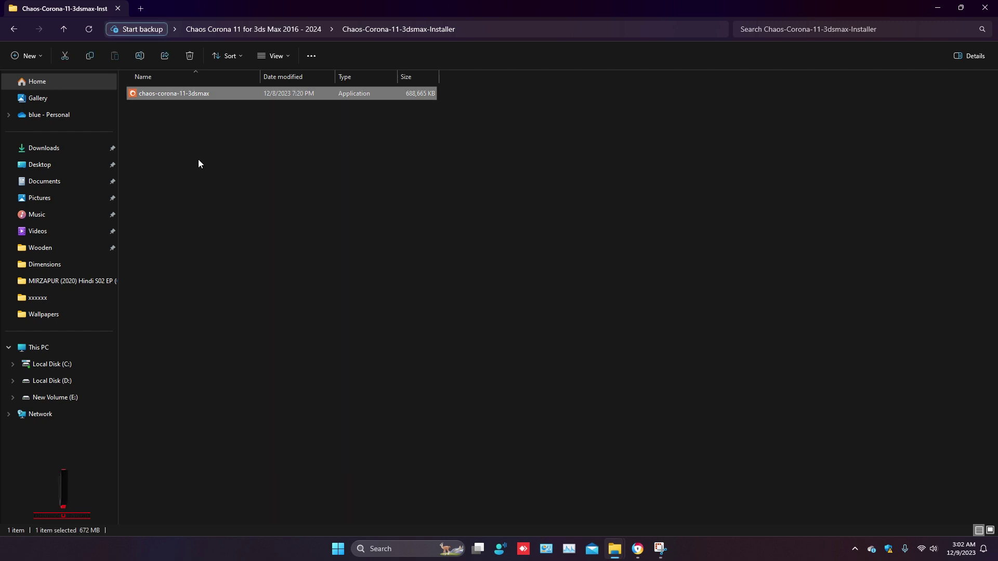
double_click(181, 97)
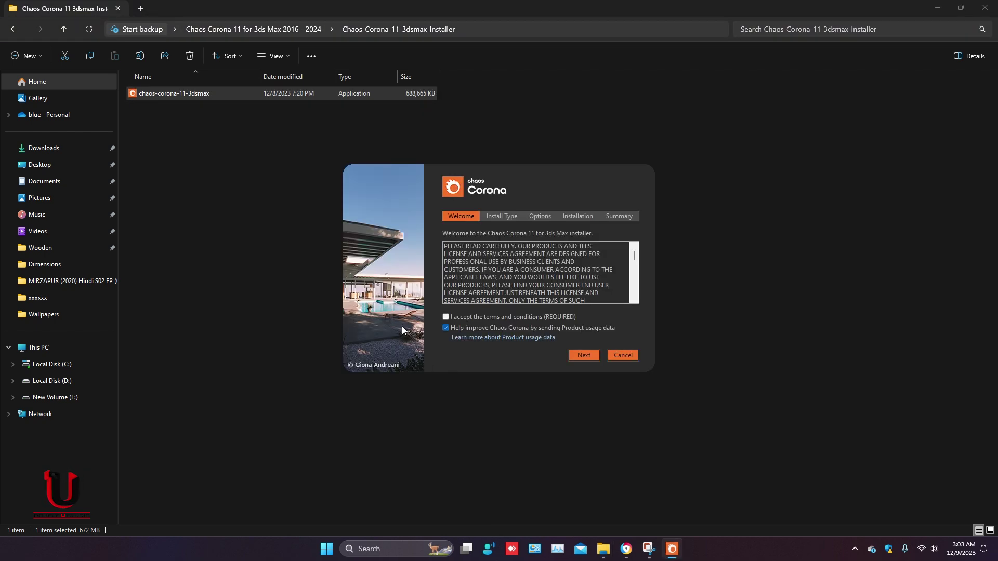
- Accept the Corona 11 terms and conditions and continue to Install Type
click(446, 318)
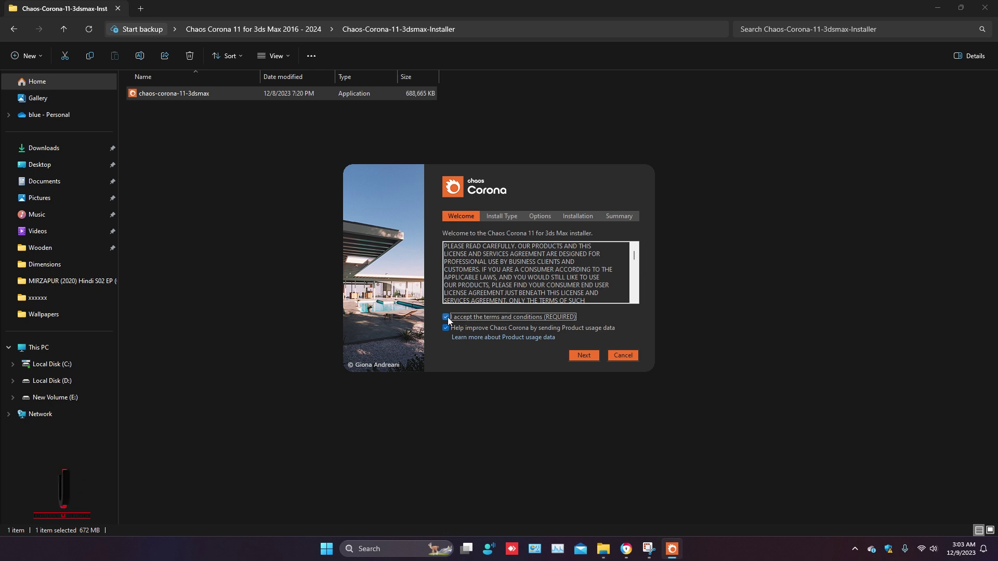
click(583, 356)
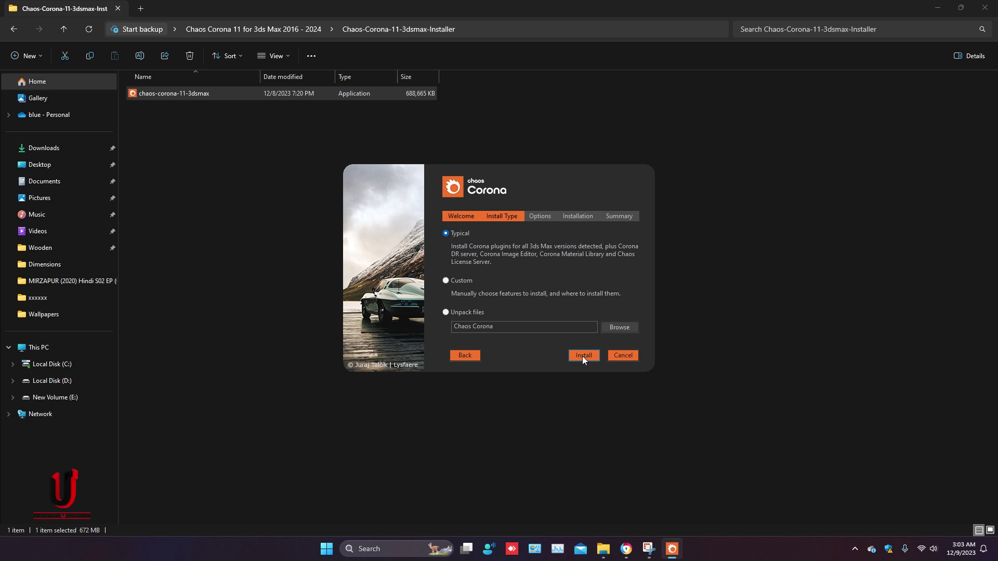
- Start the typical installation and minimize File Explorer while Corona 11 installs
click(583, 357)
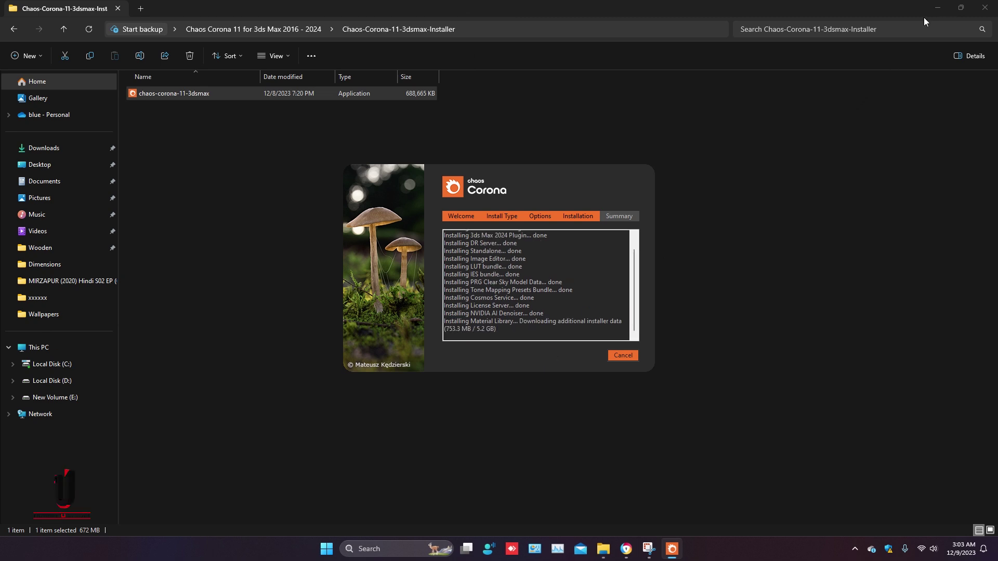
click(962, 10)
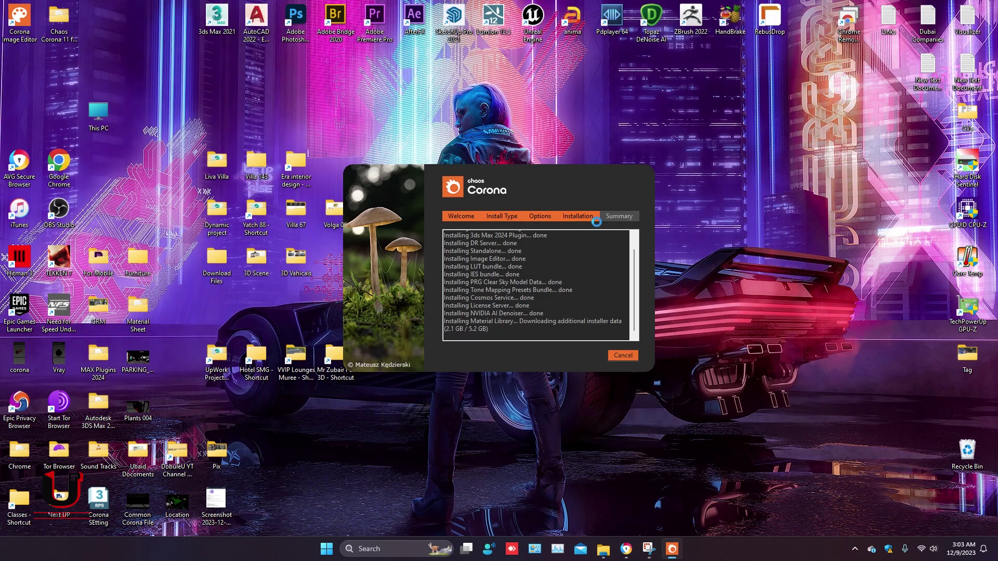
click(749, 10)
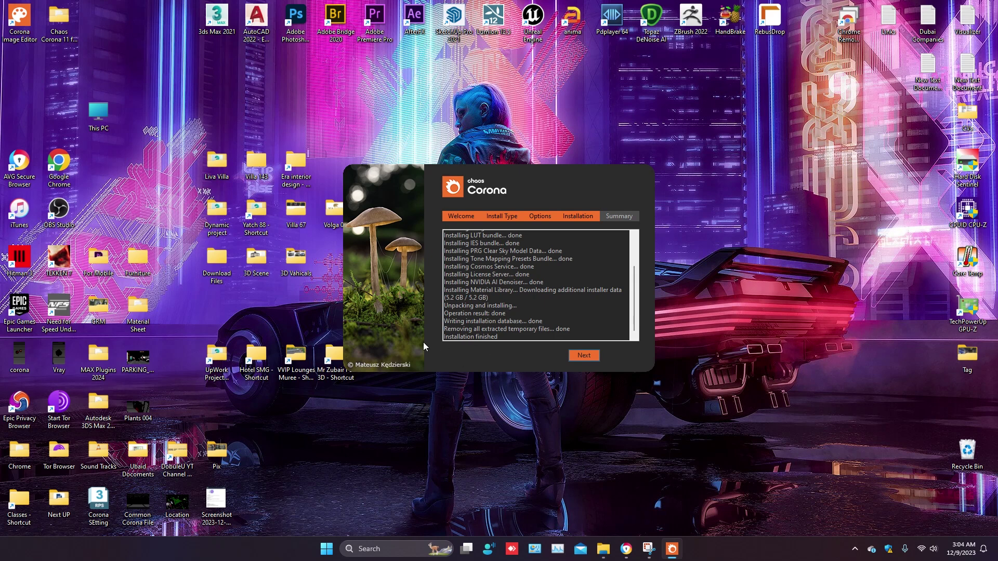
- Continue to the Summary page and finish the Corona 11 installer
click(581, 356)
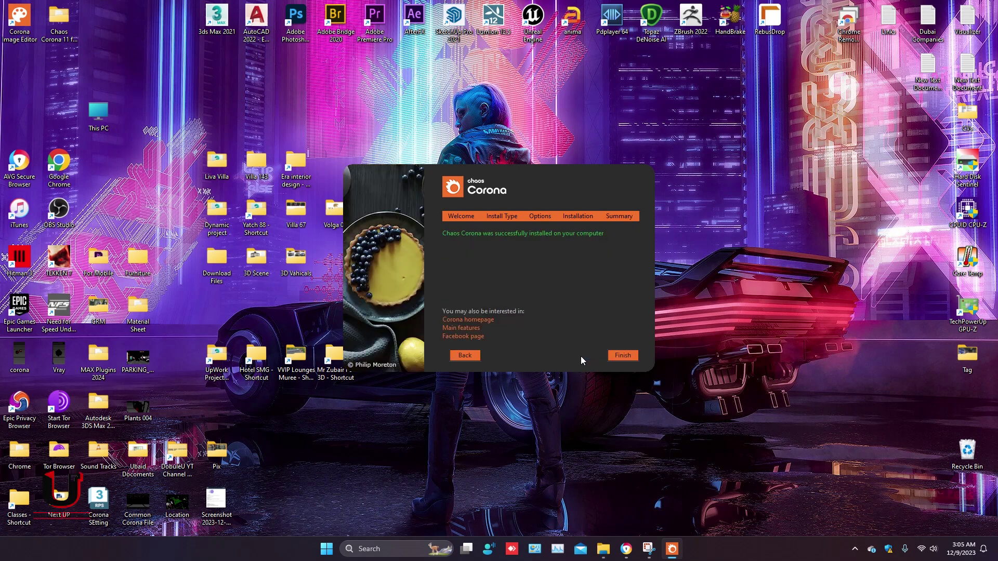
click(617, 356)
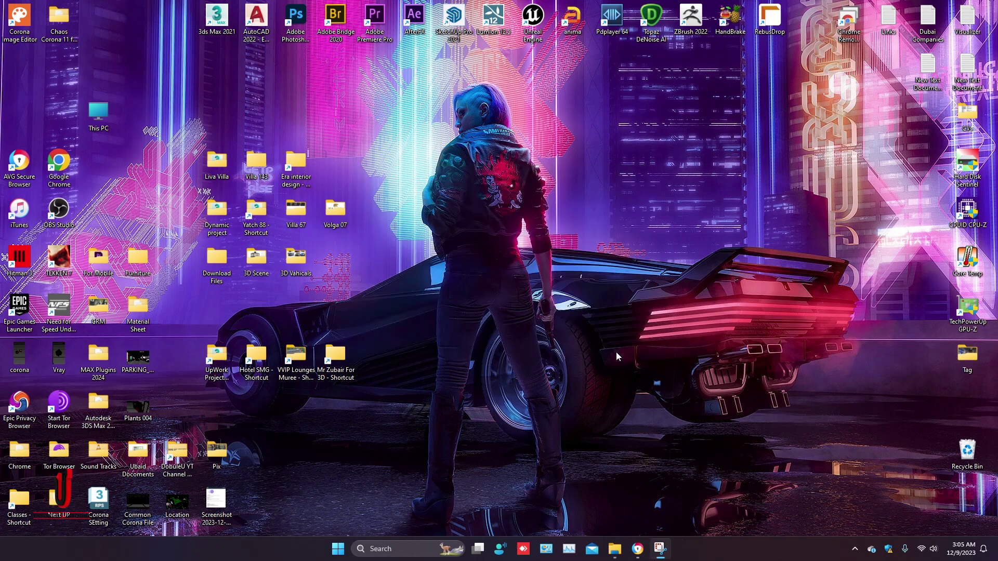
- Launch 3ds Max 2021 and maximize a single Perspective viewport with Alt+W
double_click(217, 18)
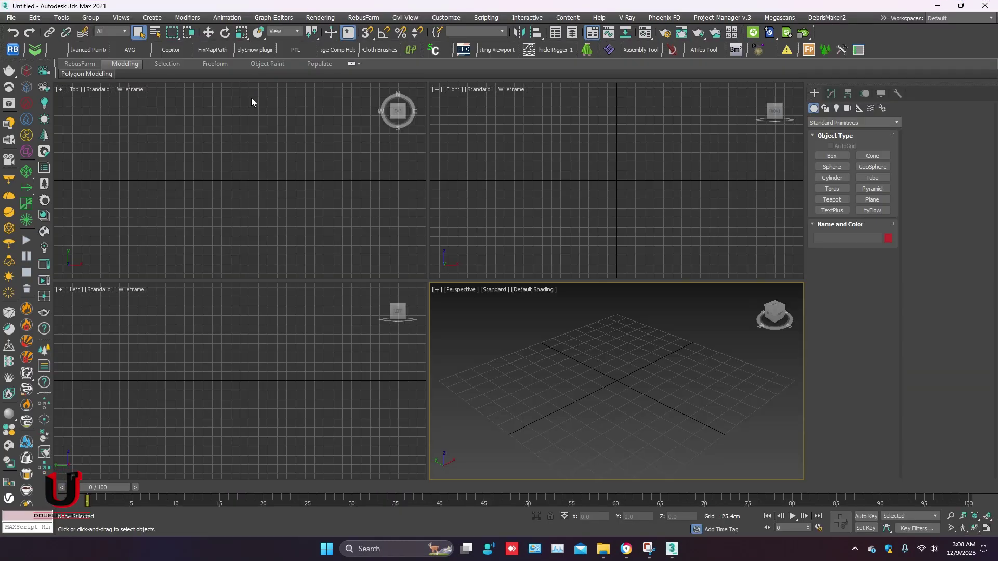
click(266, 140)
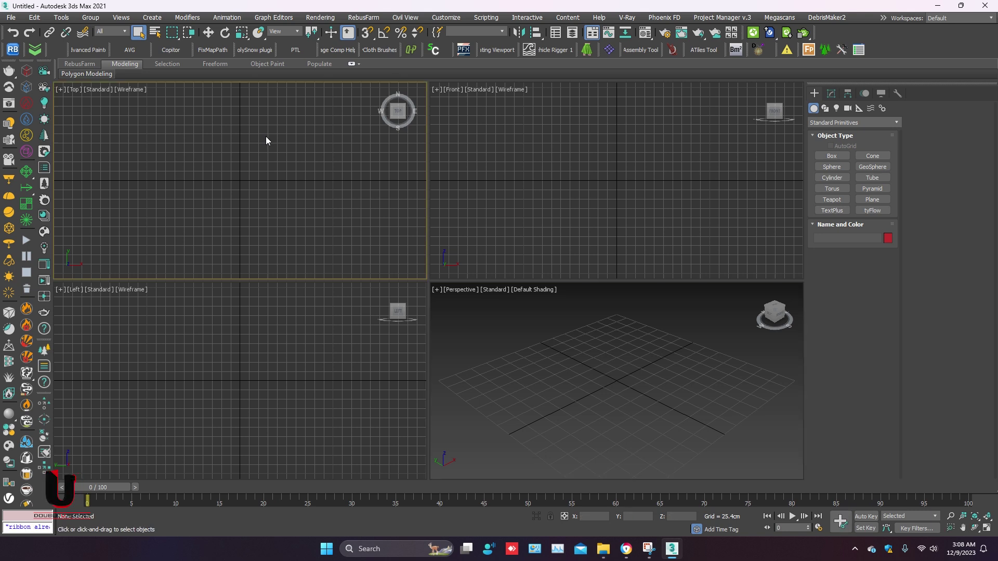
key(alt+w)
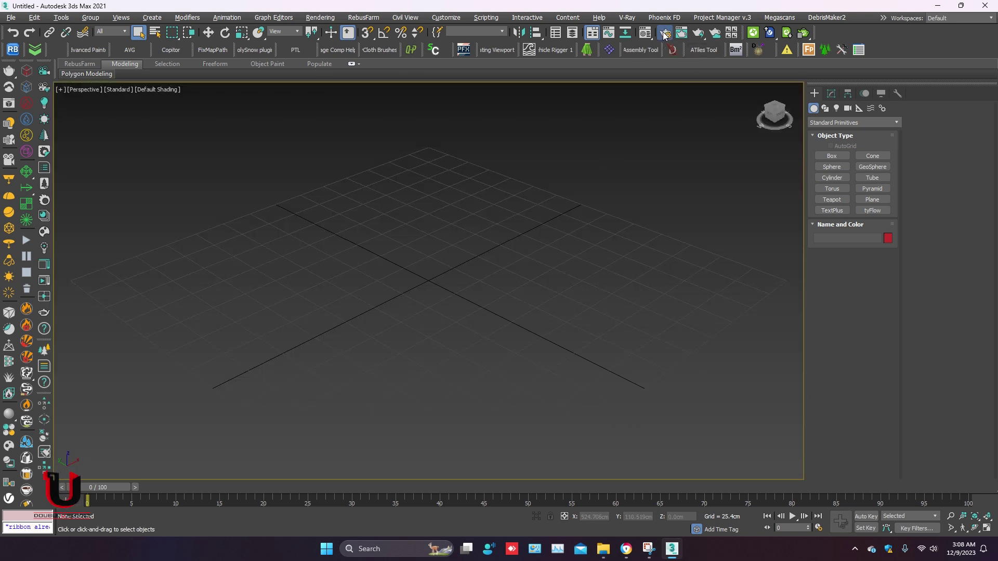
- Confirm in Render Setup that Corona 11 is the active renderer, then close it
click(664, 36)
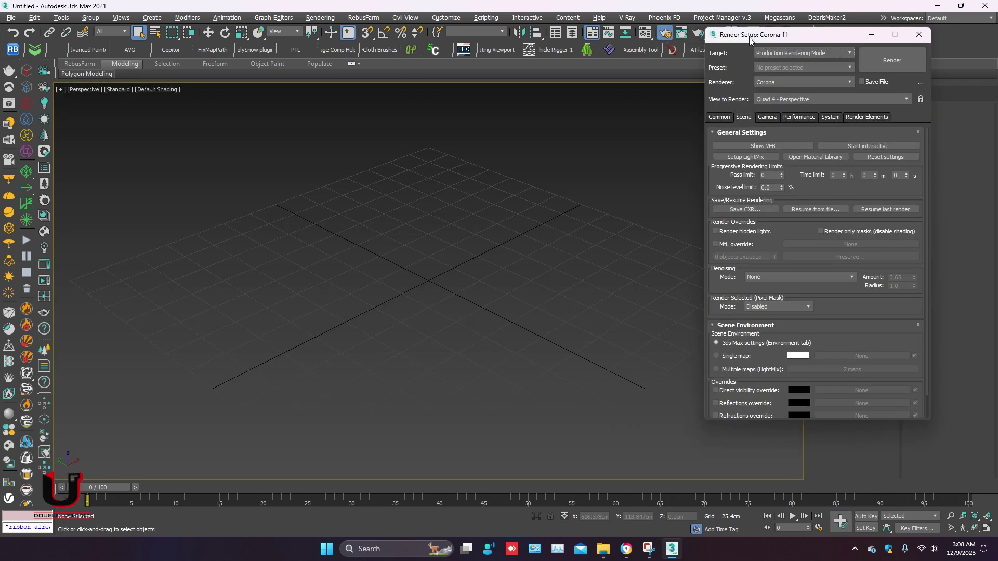
drag(750, 40, 446, 109)
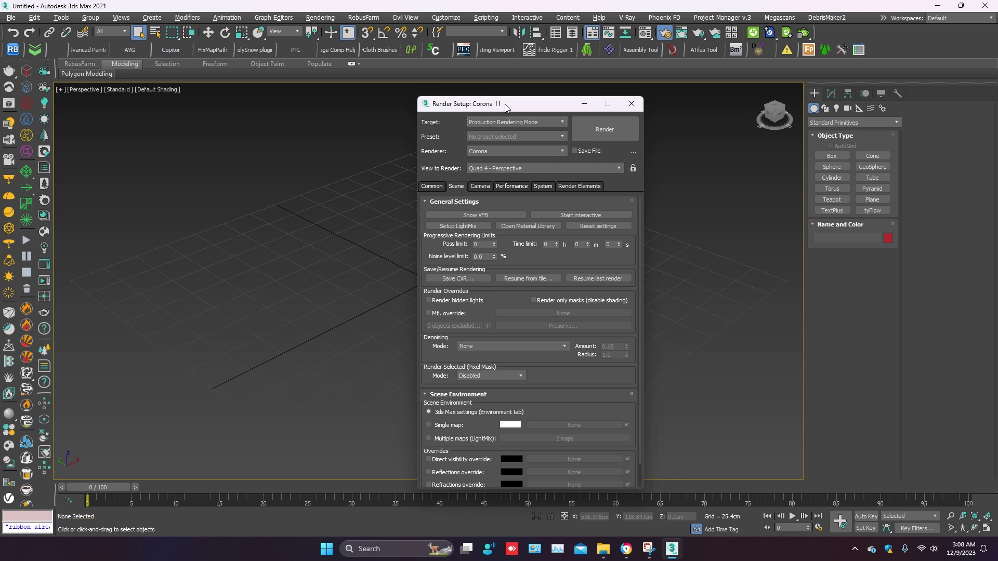
click(631, 104)
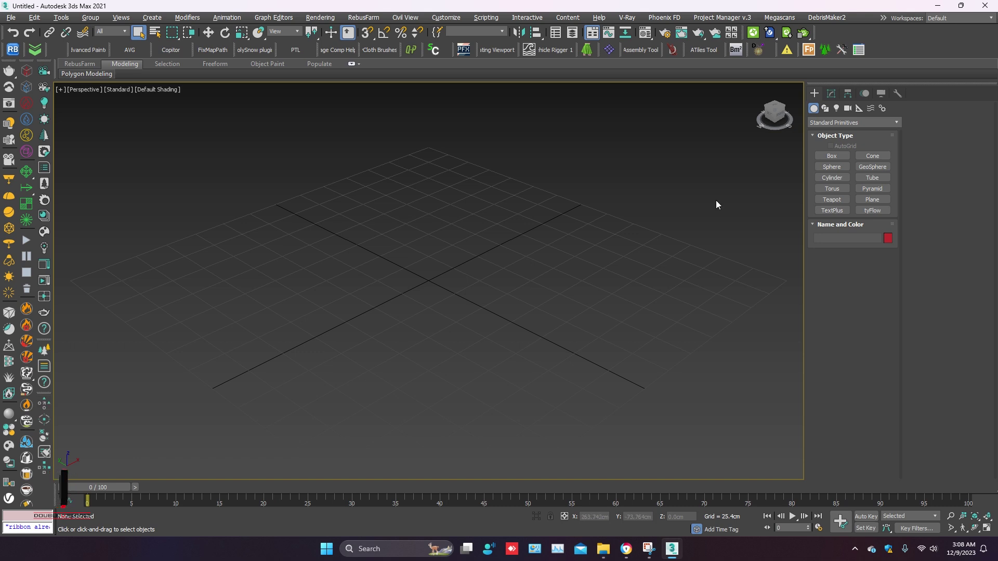
- Draw a box on the grid
click(831, 156)
drag(291, 234, 644, 206)
click(645, 187)
- Place a Corona CoronaLight onto the box
click(847, 109)
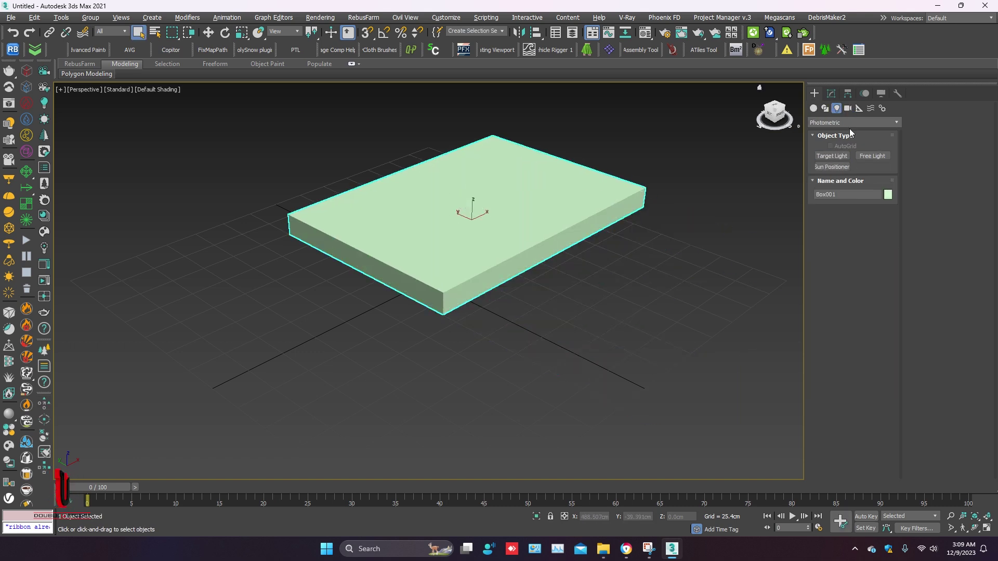
click(854, 123)
click(843, 156)
click(872, 156)
click(564, 289)
- Raise the Corona light above the box and test the scene with an interactive render
click(205, 36)
drag(565, 286, 536, 199)
scroll(468, 273, down, 3)
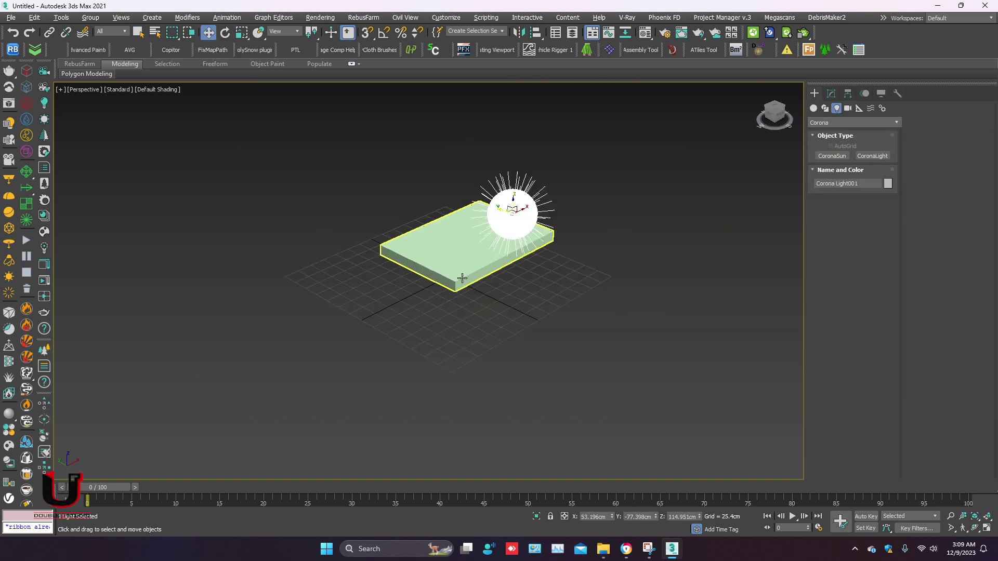
scroll(467, 273, up, 3)
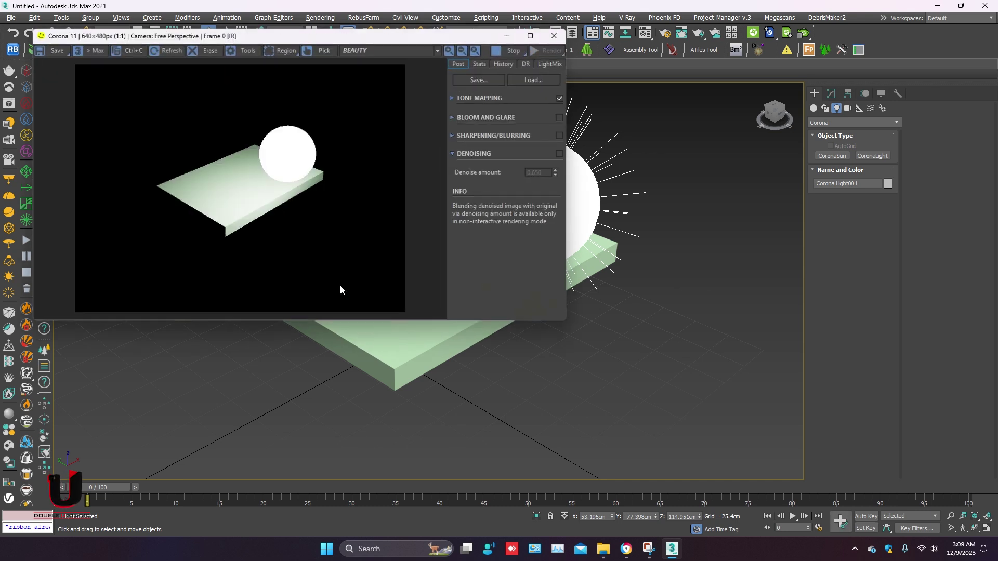
middle_drag(600, 329, 733, 415)
scroll(693, 361, up, 2)
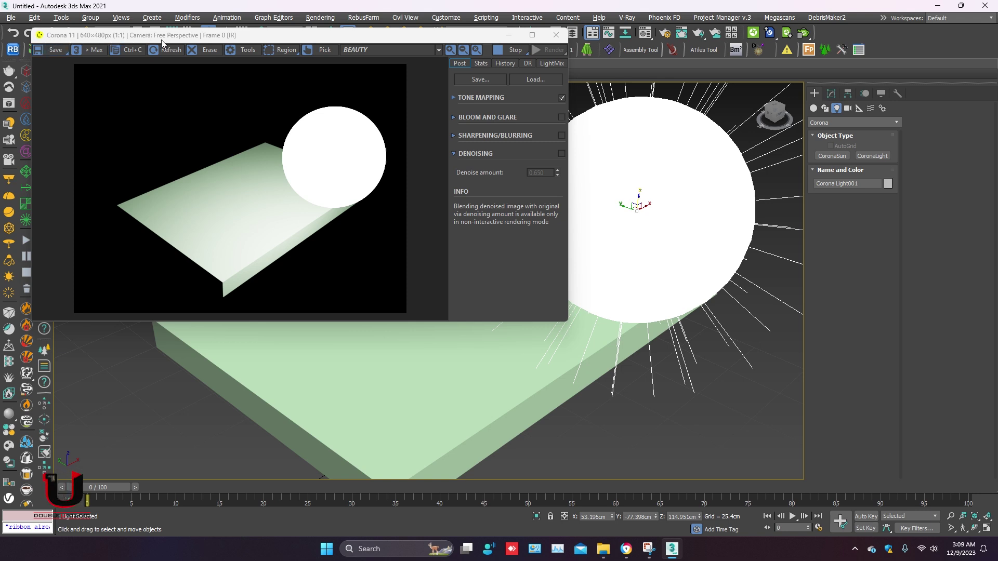
click(557, 38)
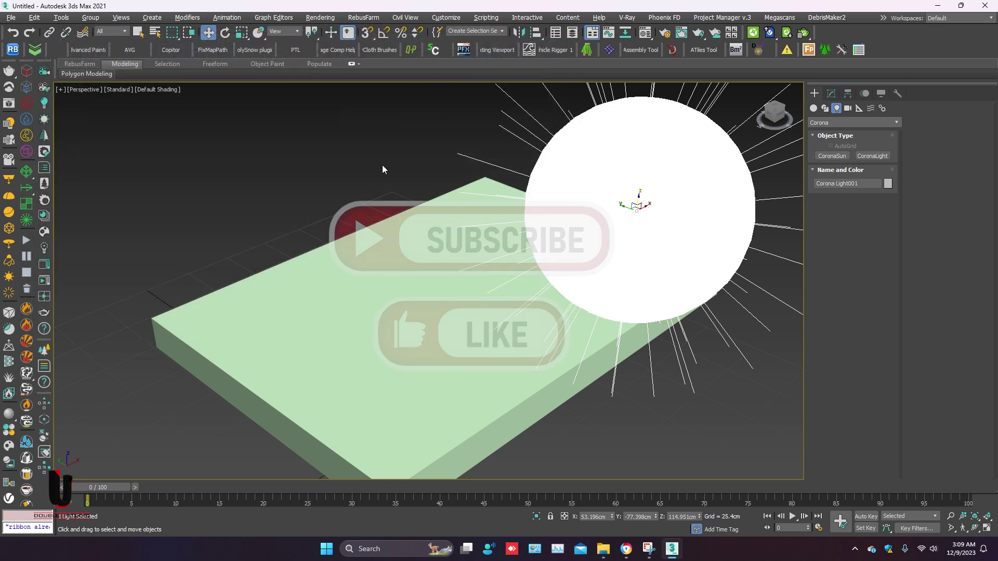